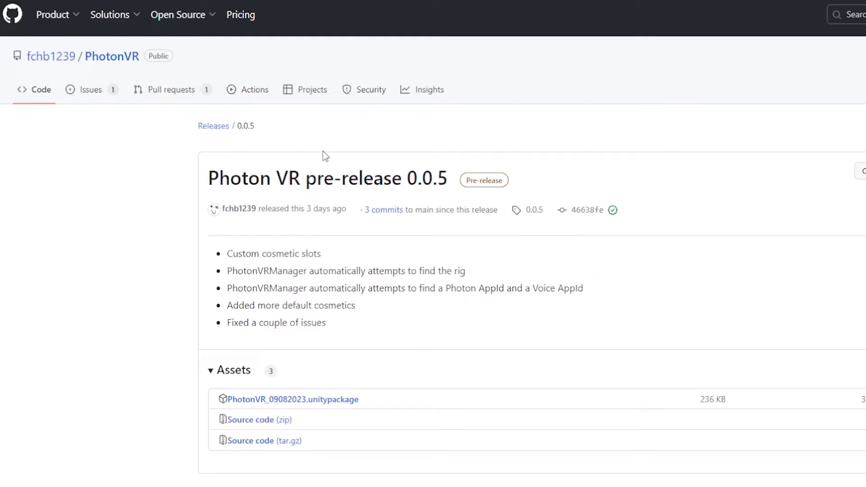
Step: Download PhotonVR_09082023.unitypackage from the Photon VR pre-release 0.0.5 assets
left_click_drag(308, 210, 347, 209)
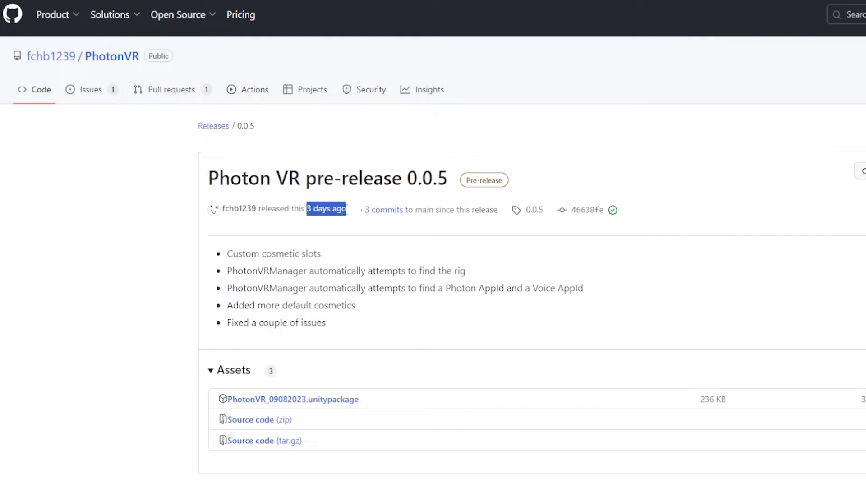
left_click(307, 399)
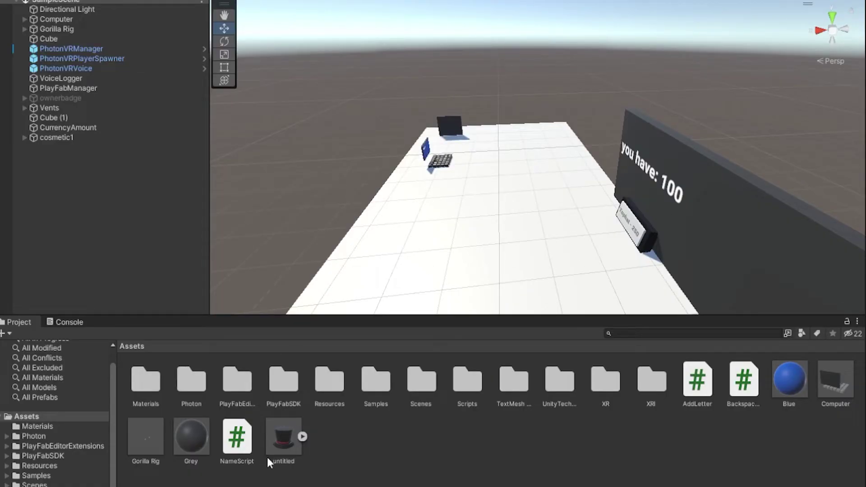
Step: Import the PhotonVR_09082023 custom package into the Unity project and allow script updates for these and other files found later
right_click(387, 464)
mouse_move(551, 271)
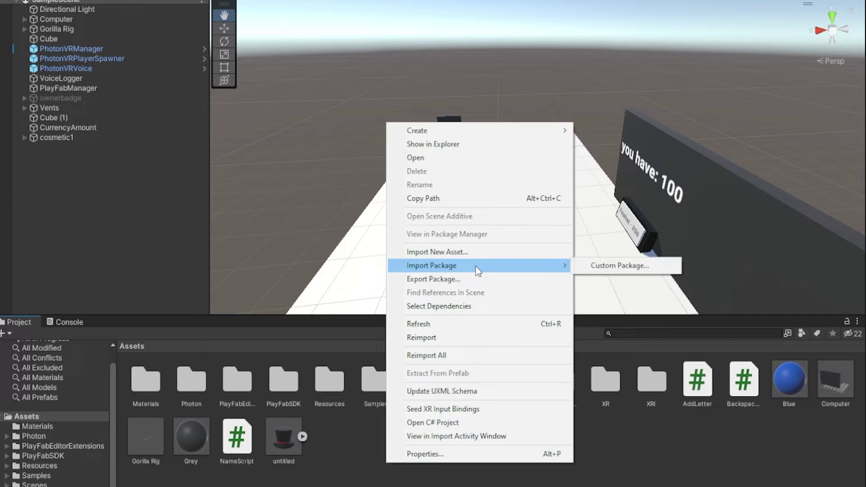
left_click(604, 266)
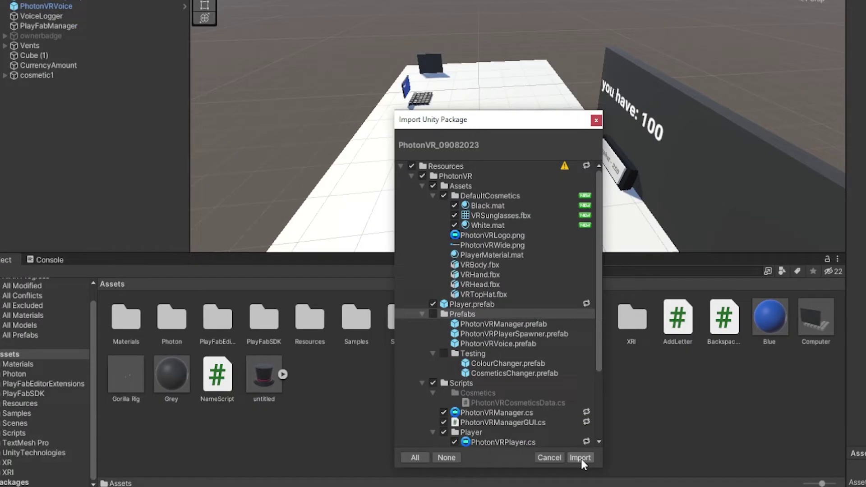
left_click(581, 459)
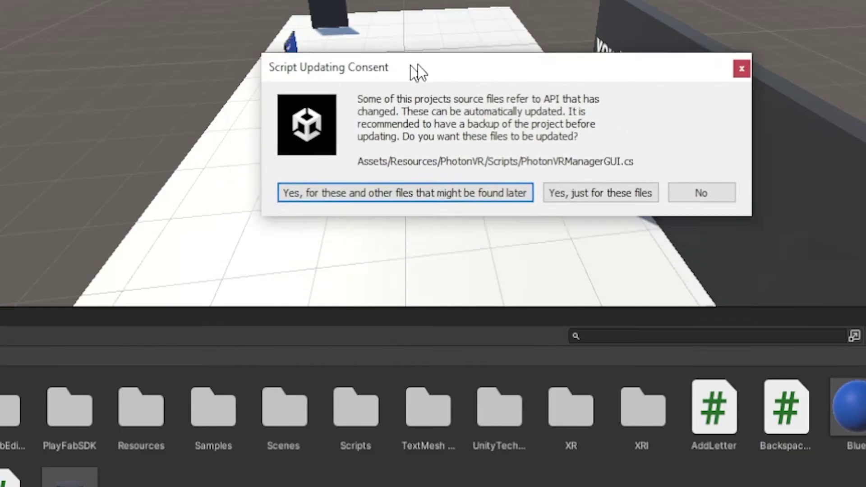
left_click_drag(410, 64, 407, 90)
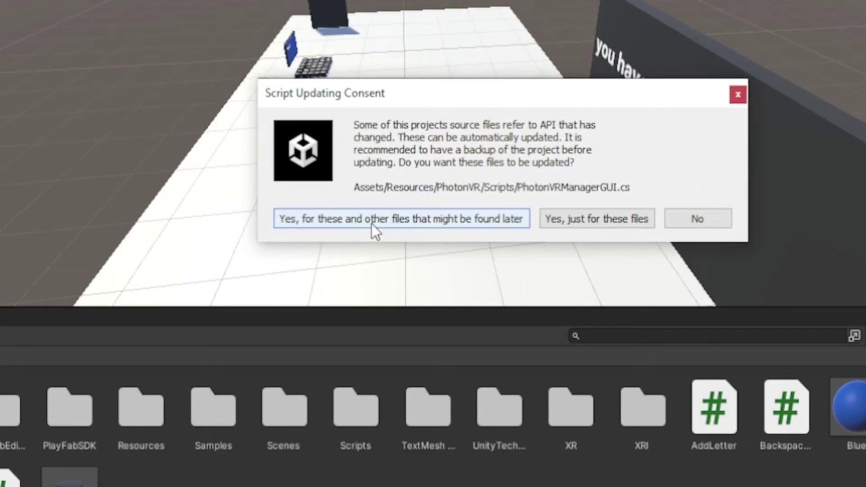
left_click(359, 222)
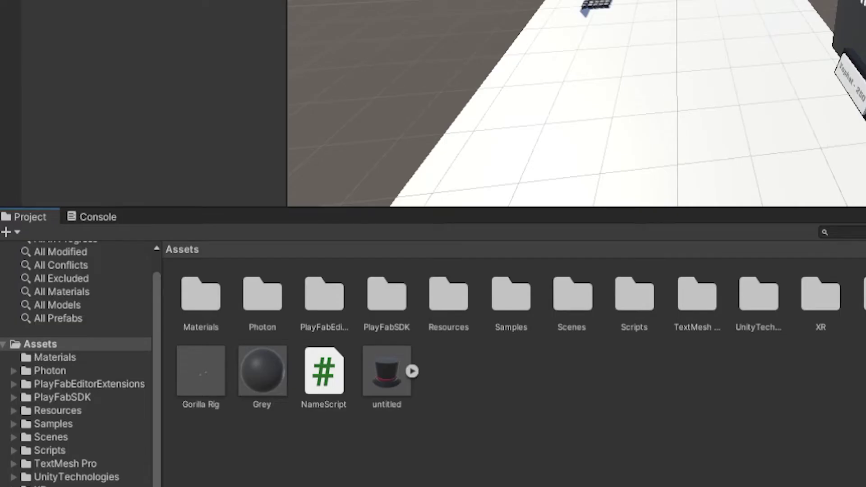
Step: Examine the compile errors of the cosmetic scripts in the console and clear the log
left_click(93, 215)
left_click(271, 282)
left_click(280, 376, "shift")
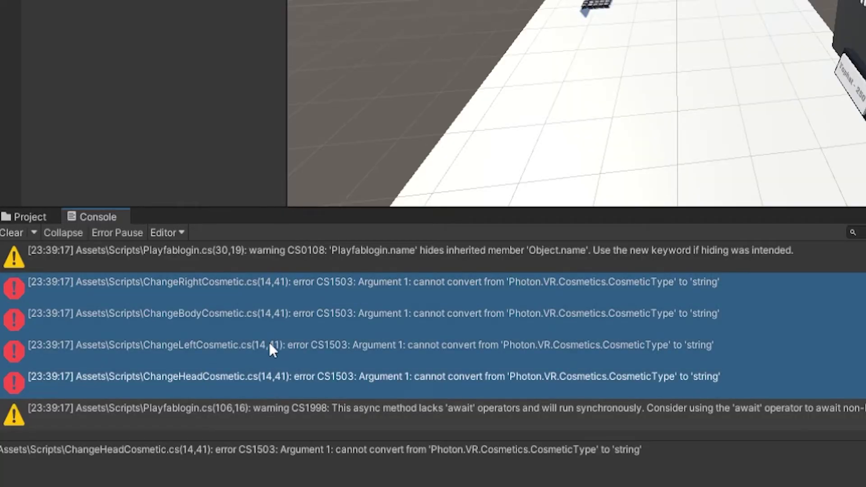
left_click(11, 233)
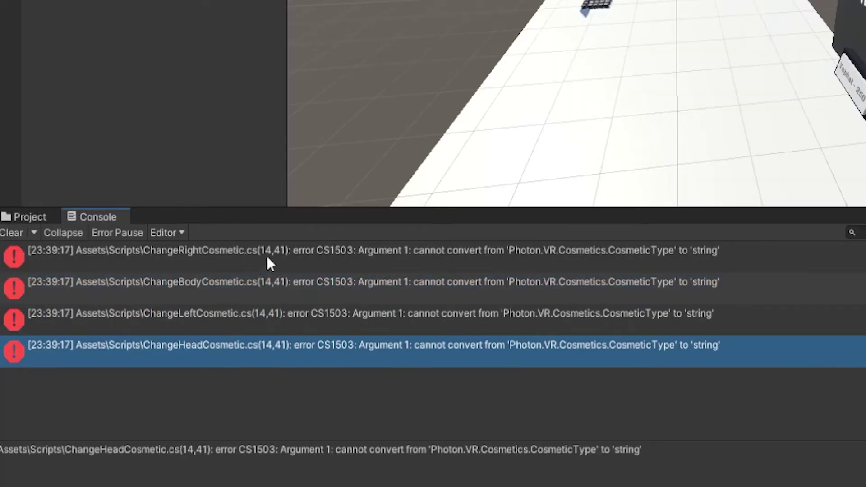
Step: Delete the ChangeBodyCosmetic, ChangeHeadCosmetic, ChangeLeftCosmetic and ChangeRightCosmetic scripts from the Scripts folder
left_click(27, 216)
left_click(636, 296)
double_click(639, 294)
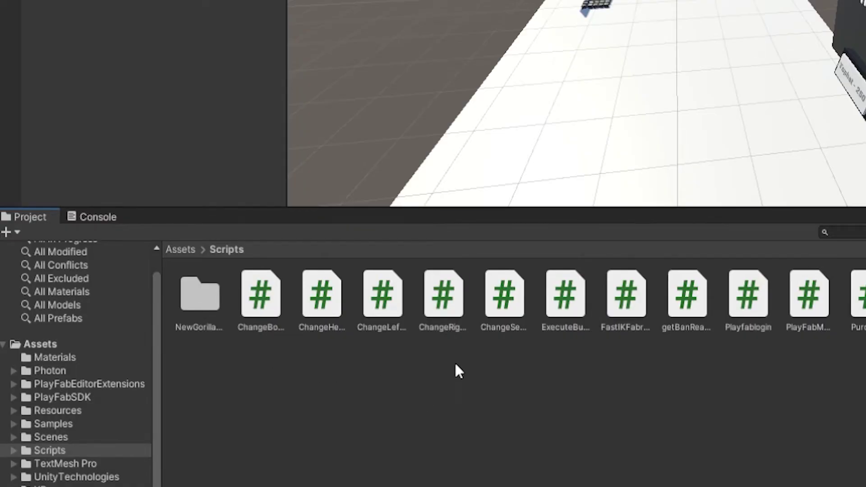
left_click(442, 296)
left_click(262, 296, "shift")
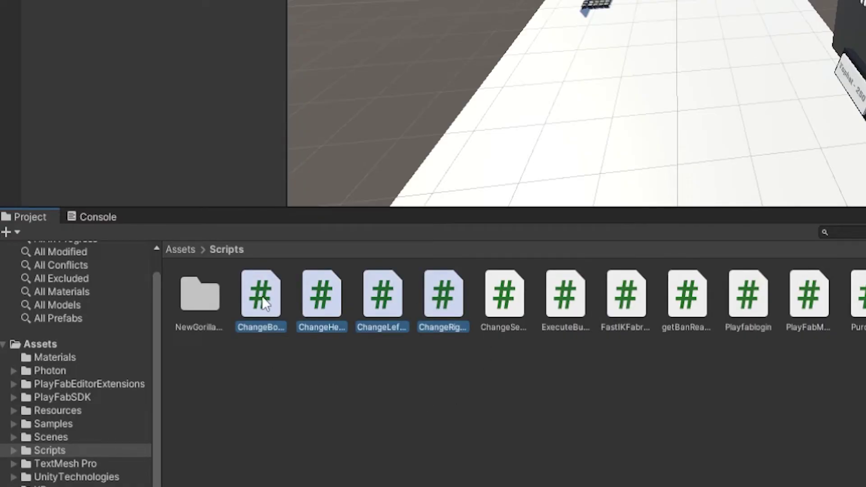
key("Delete")
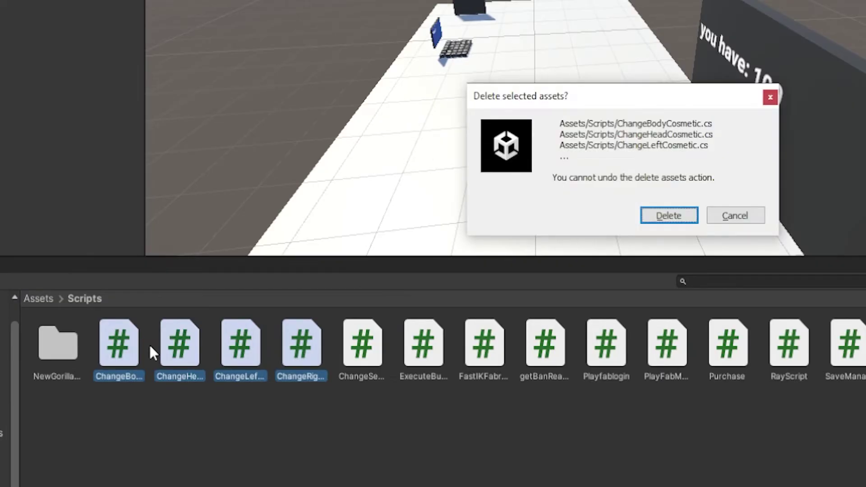
left_click(683, 214)
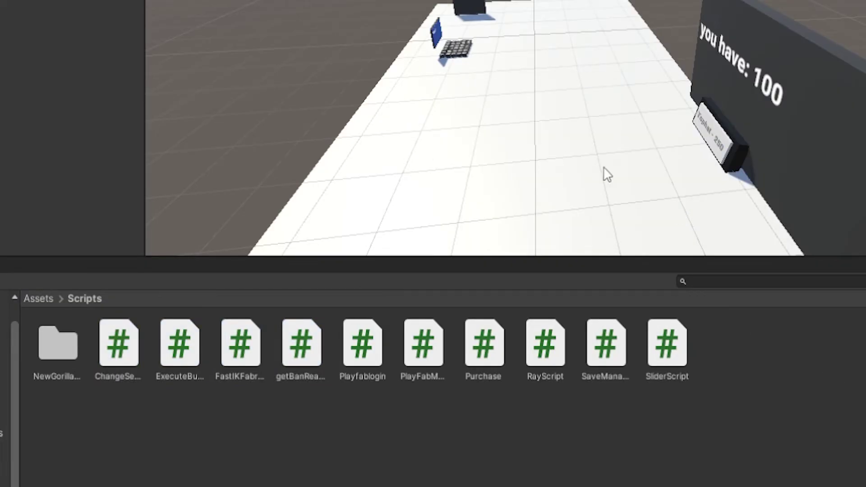
mouse_move(587, 194)
right_mouse_down()
mouse_move(586, 180)
mouse_move(576, 190)
right_mouse_up()
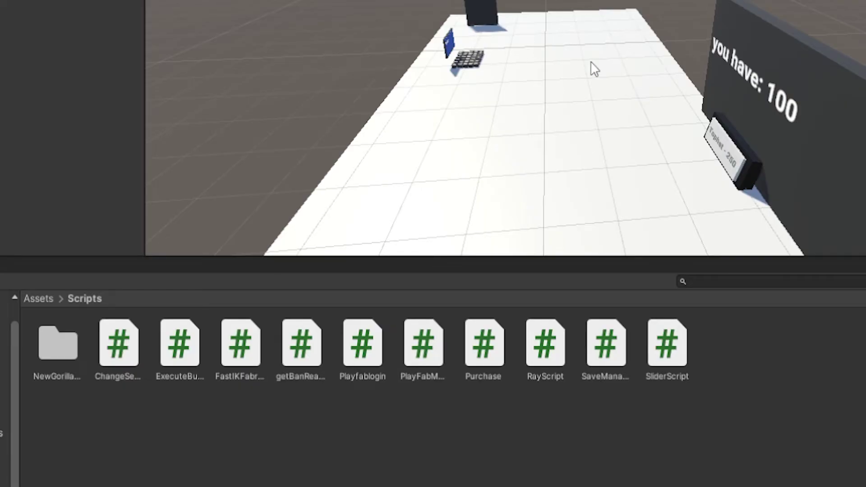
Step: Import the NewCosmeticScripts custom package with all five cosmetic scripts into the Assets folder
left_click(36, 299)
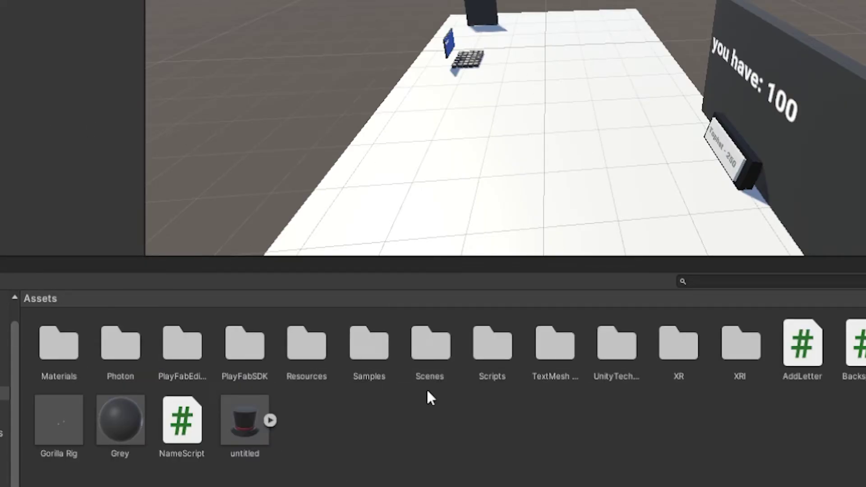
right_click(359, 428)
mouse_move(470, 165)
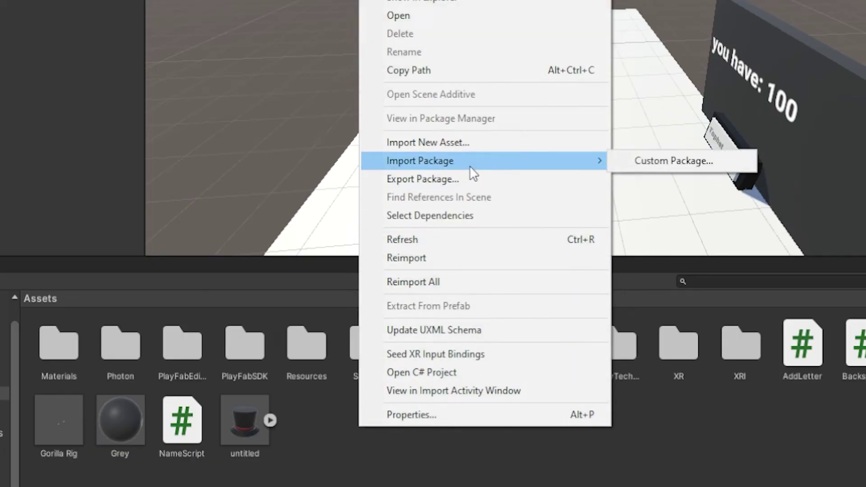
left_click(720, 439)
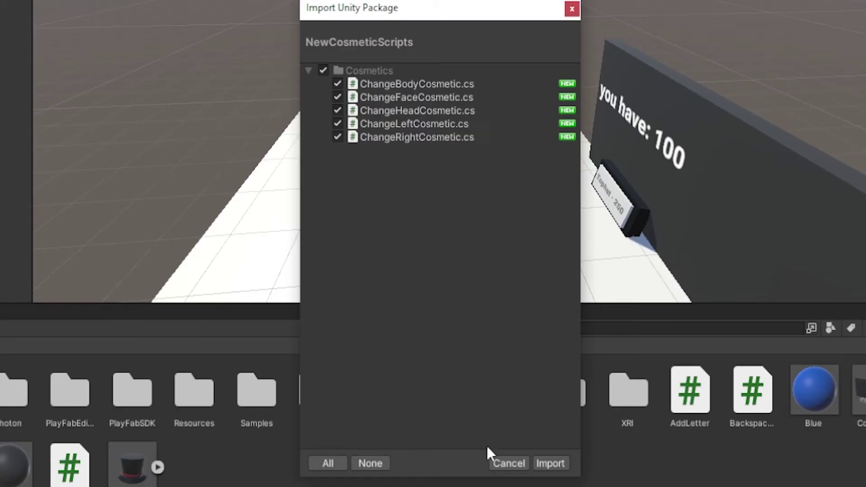
left_click(550, 463)
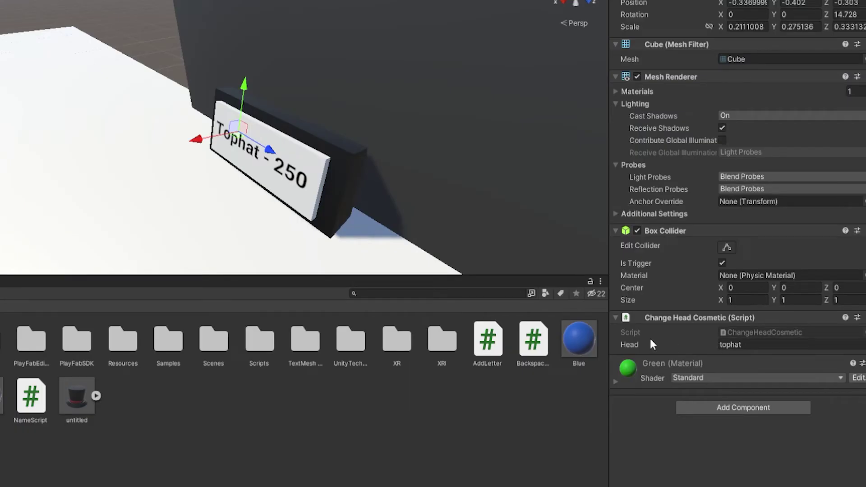
right_click_drag(4, 112, 271, 127)
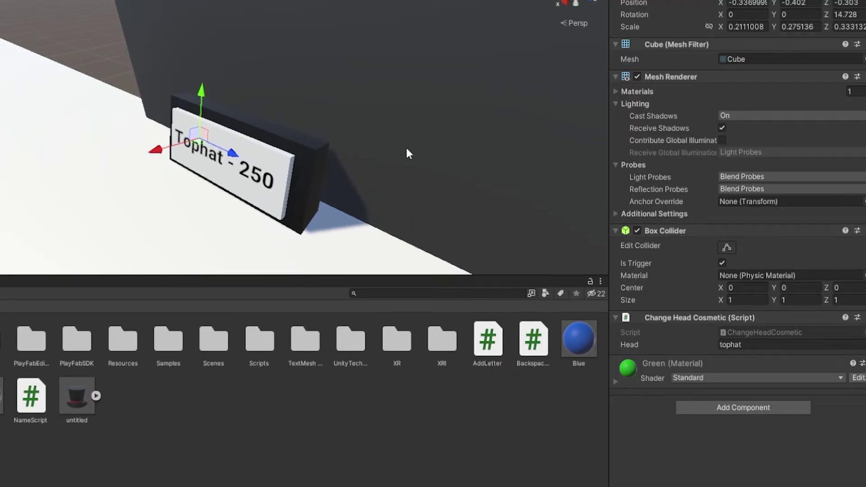
right_click_drag(406, 150, 289, 153)
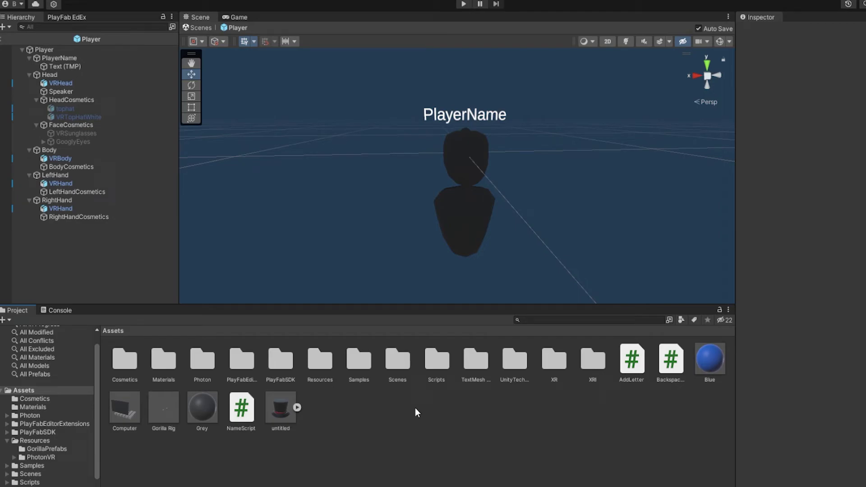
Step: Open the Photon VR Player script of the Player prefab's root object for editing
double_click(320, 361)
double_click(162, 360)
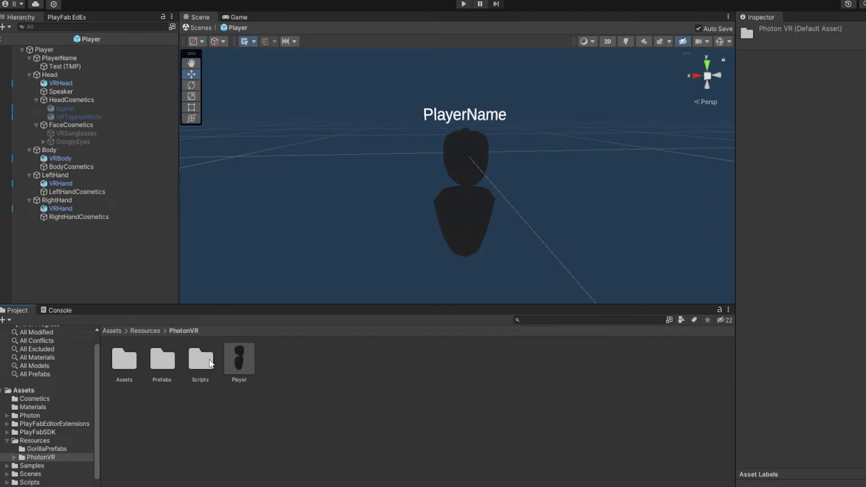
left_click(57, 51)
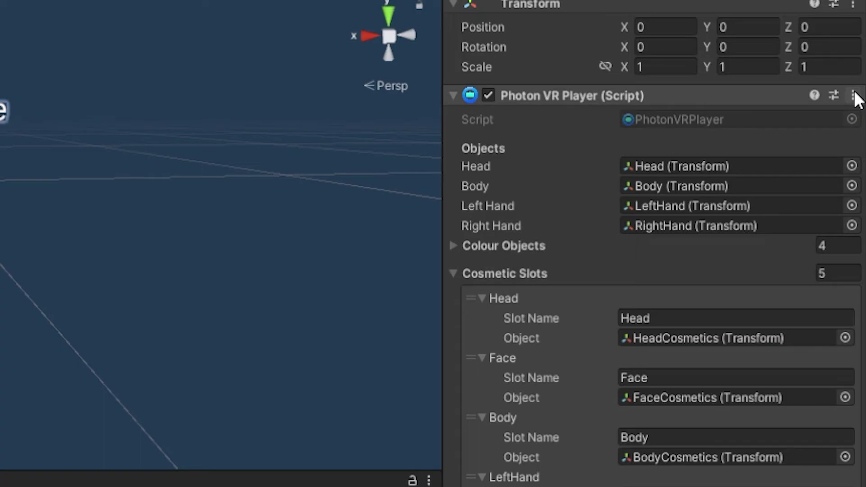
left_click(853, 95)
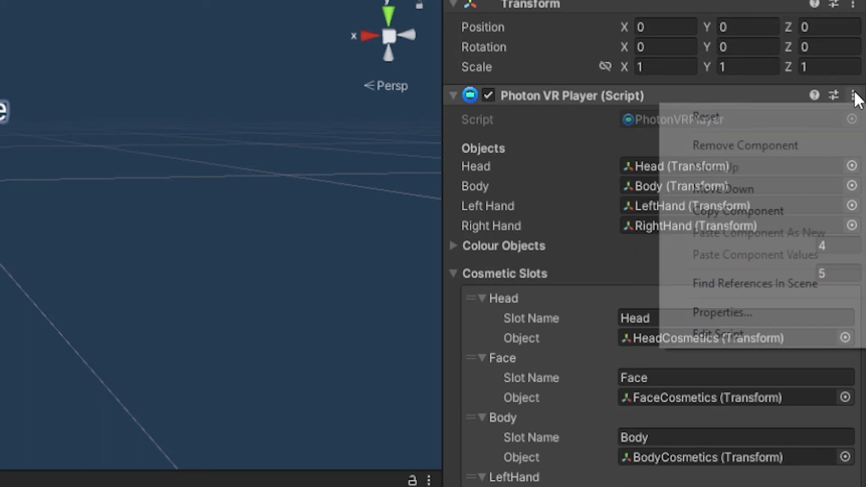
left_click(770, 329)
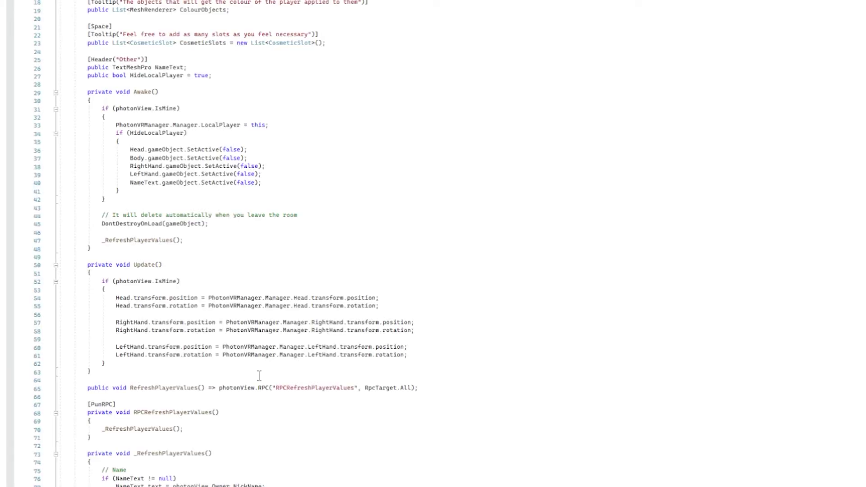
Step: Delete the Debug.Log(cosmetic.Key); line from the _RefreshPlayerValues method
scroll(265, 368, "down", 2)
scroll(264, 367, "down", 5)
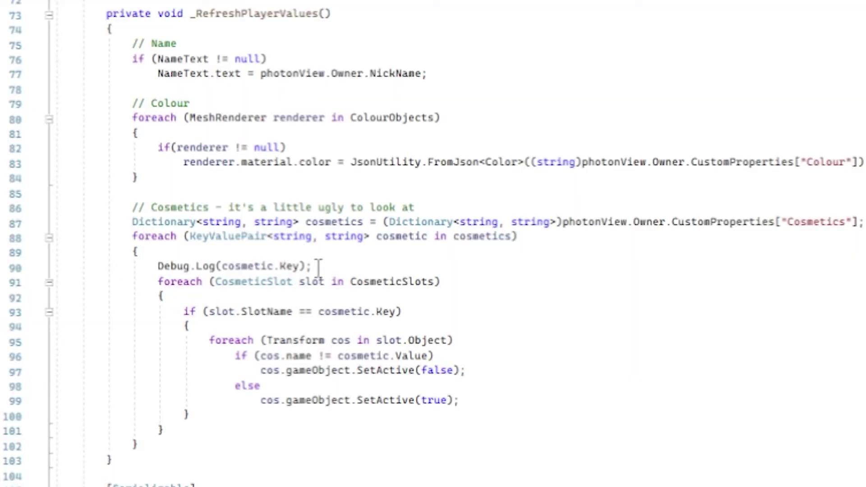
left_click_drag(312, 267, 82, 269)
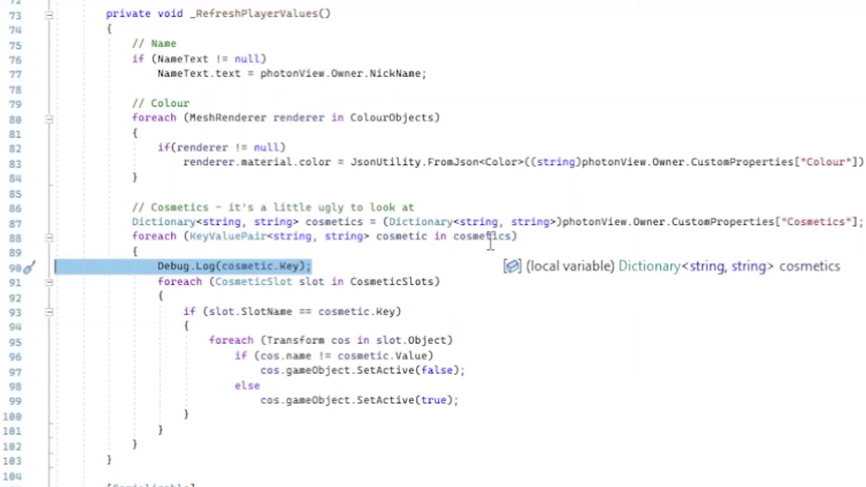
key("BackSpace")
key("BackSpace")
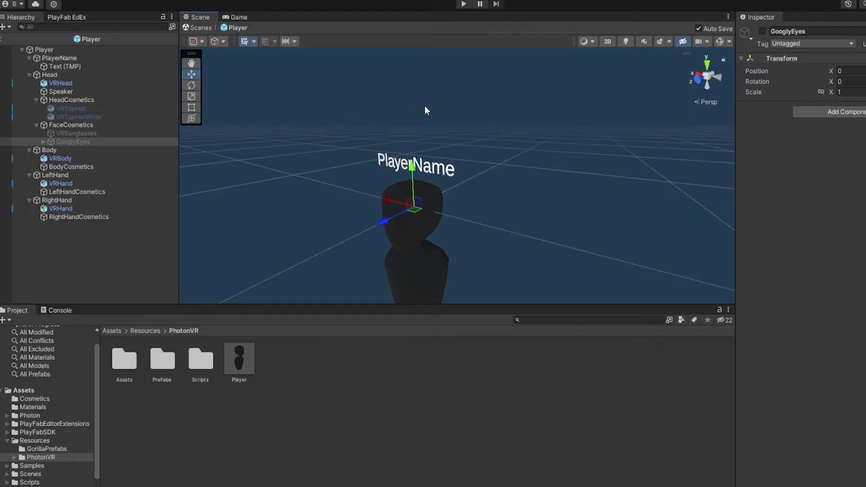
Step: Preview the head and face cosmetics on the player, including VRSunglasses and GooglyEyes, by enabling and disabling them in turn
left_click(96, 109)
left_click(79, 117)
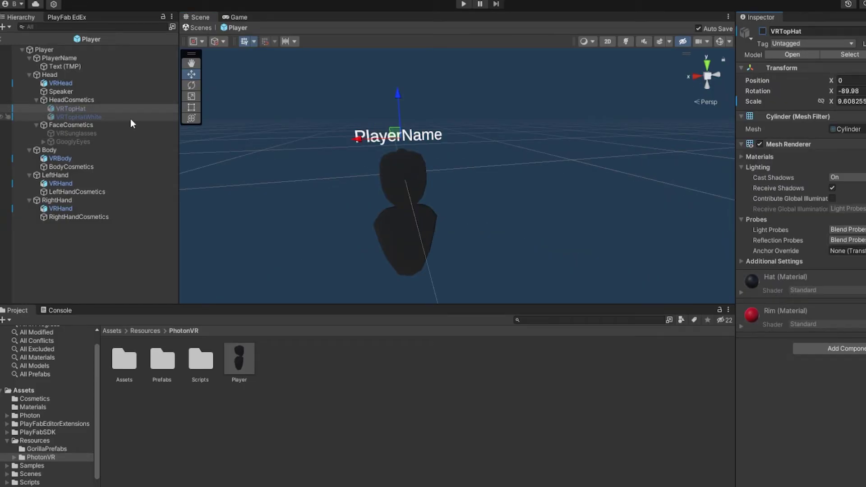
left_click(762, 31)
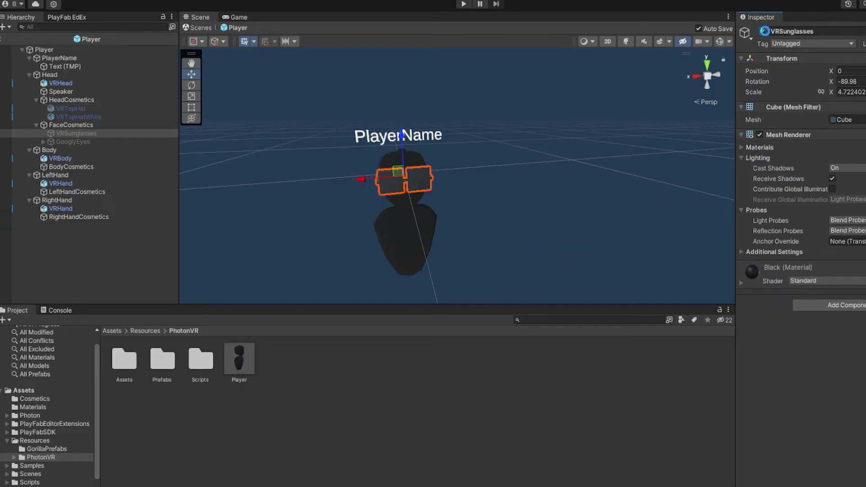
left_click(762, 31)
key("Down")
left_click(763, 31)
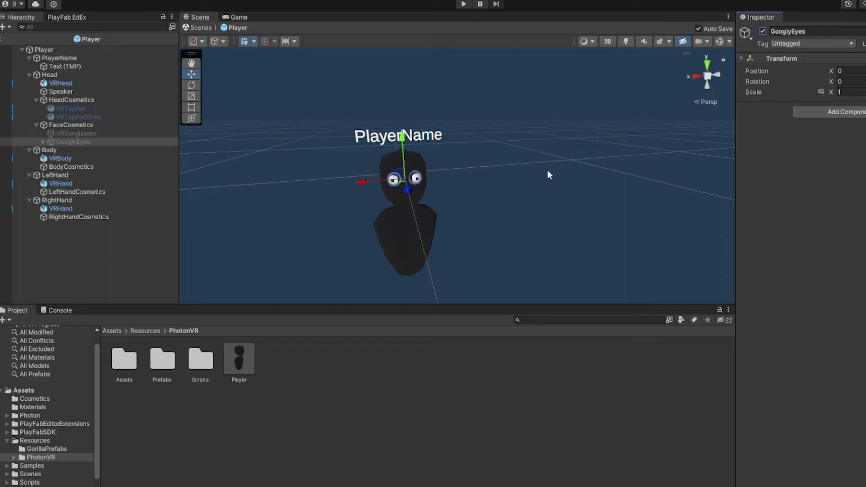
left_click_drag(547, 170, 533, 225, "alt")
scroll(509, 229, "up", 3)
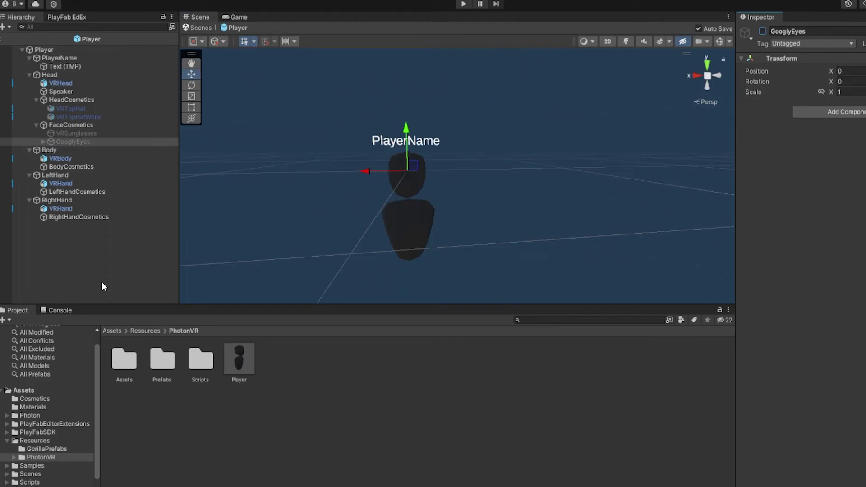
left_click(120, 294)
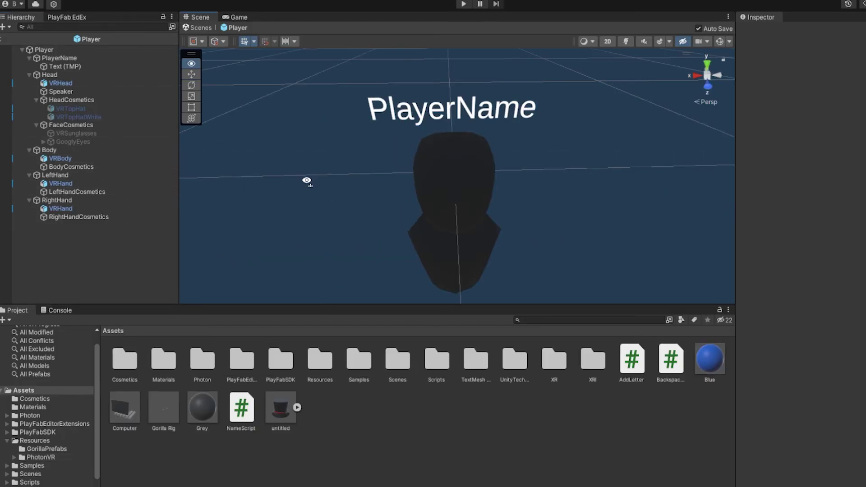
Step: Open the ChangeHeadCosmetic script from the Cosmetics folder
left_click_drag(306, 184, 356, 95, "alt")
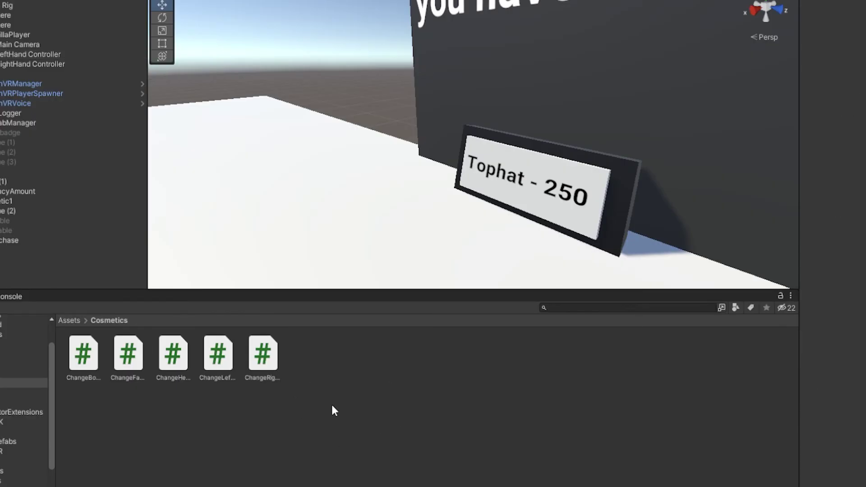
double_click(173, 354)
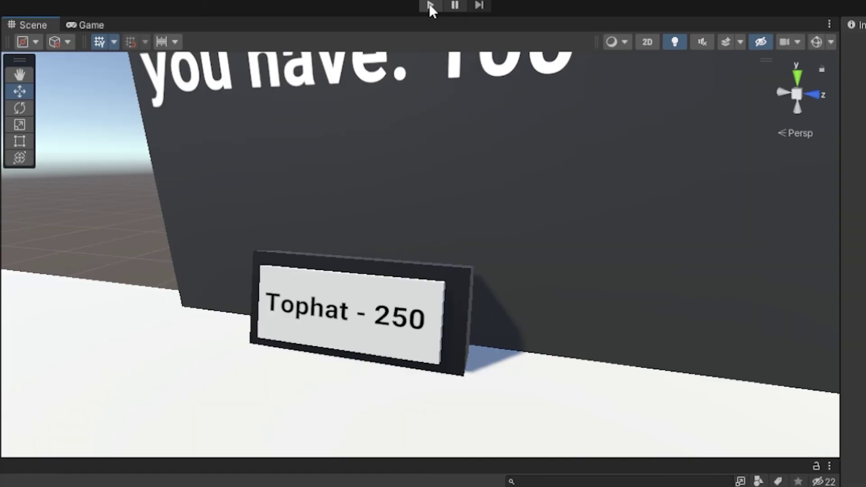
Step: Run the scene and move the player's hand to the green and red buttons to test switching the top hat on and off
left_click(430, 5)
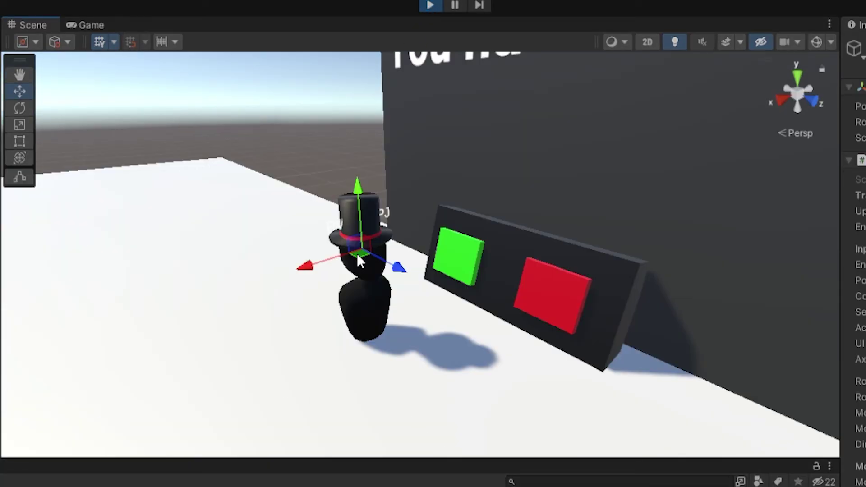
left_click_drag(356, 254, 506, 305)
middle_click_drag(507, 306, 398, 265)
left_click_drag(398, 264, 479, 285)
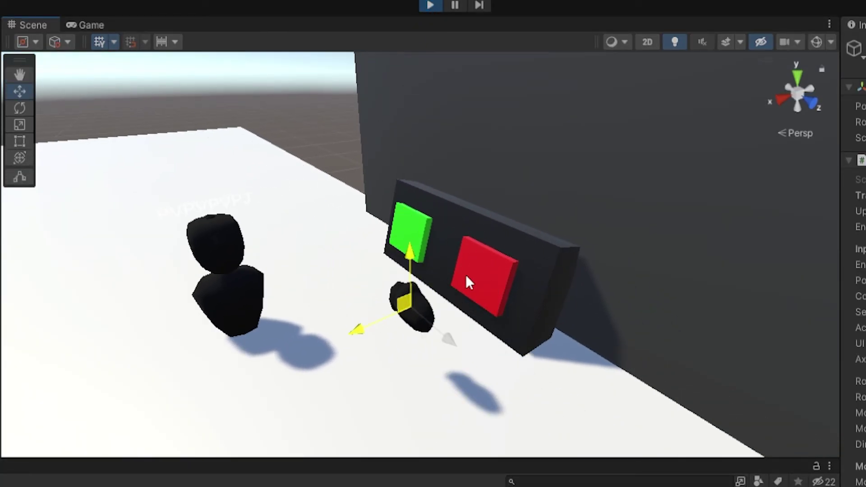
left_click_drag(405, 311, 417, 226)
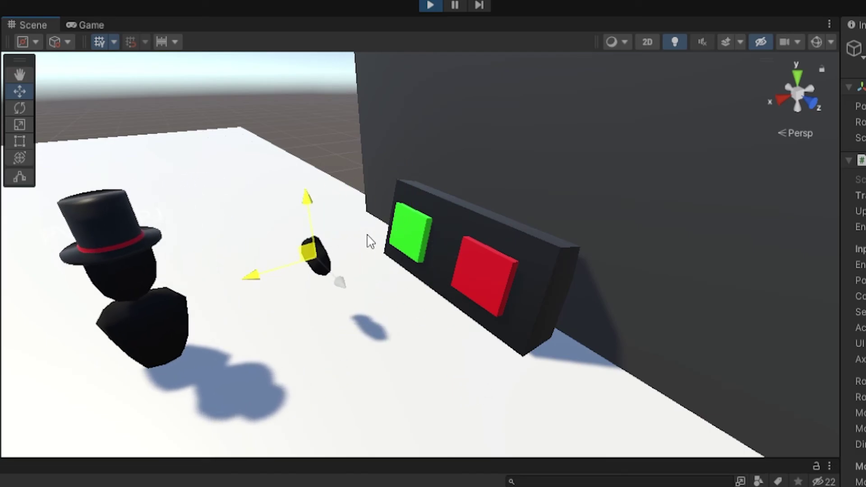